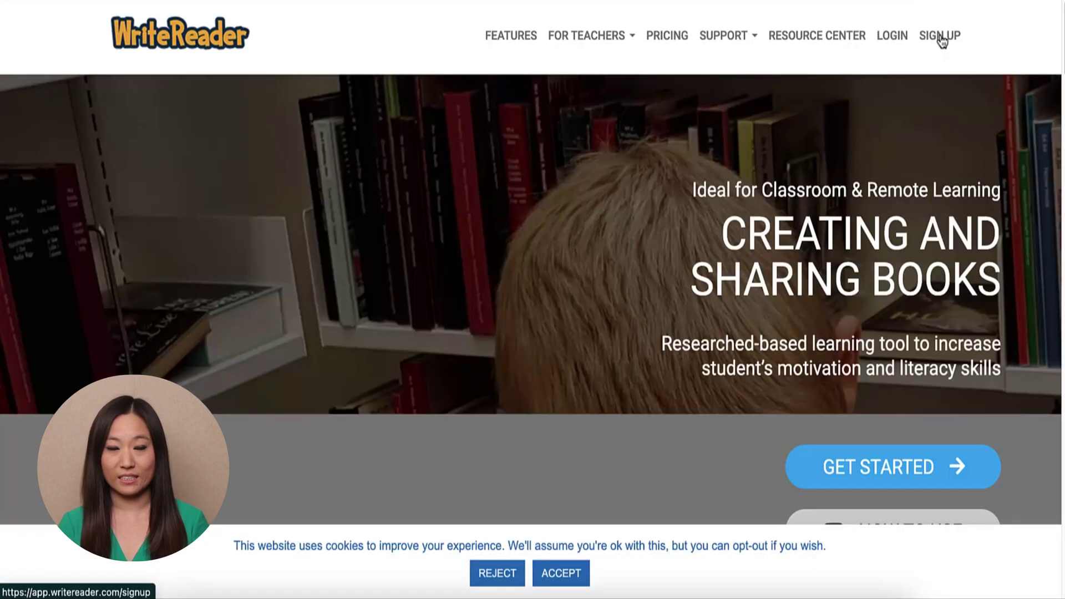
Sign up for WriteReader as an educator using the school Google account, then open the Blank class settings.
click(940, 37)
click(484, 546)
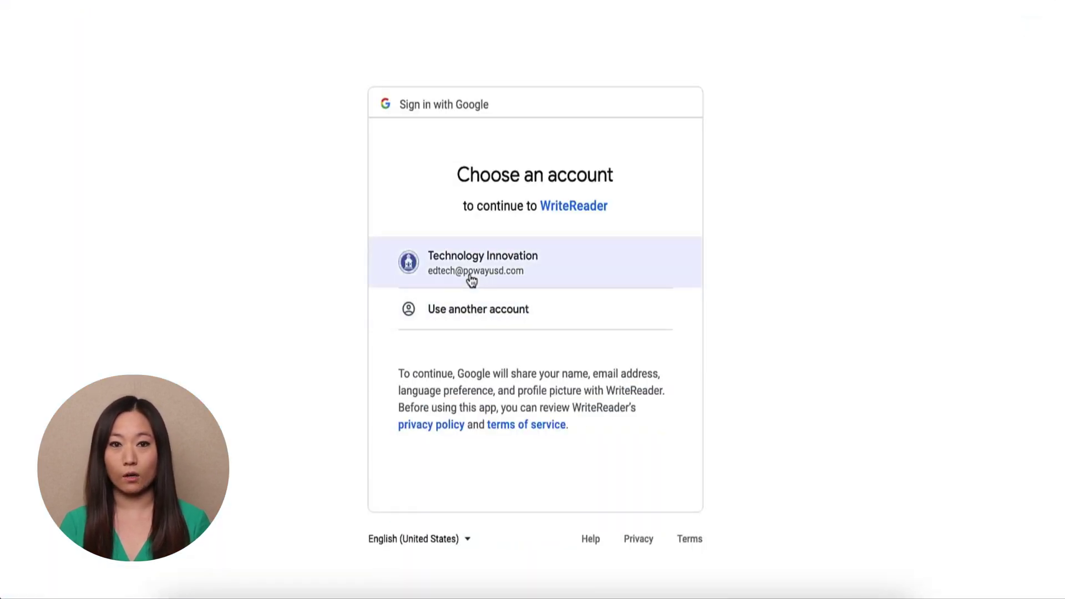
click(470, 277)
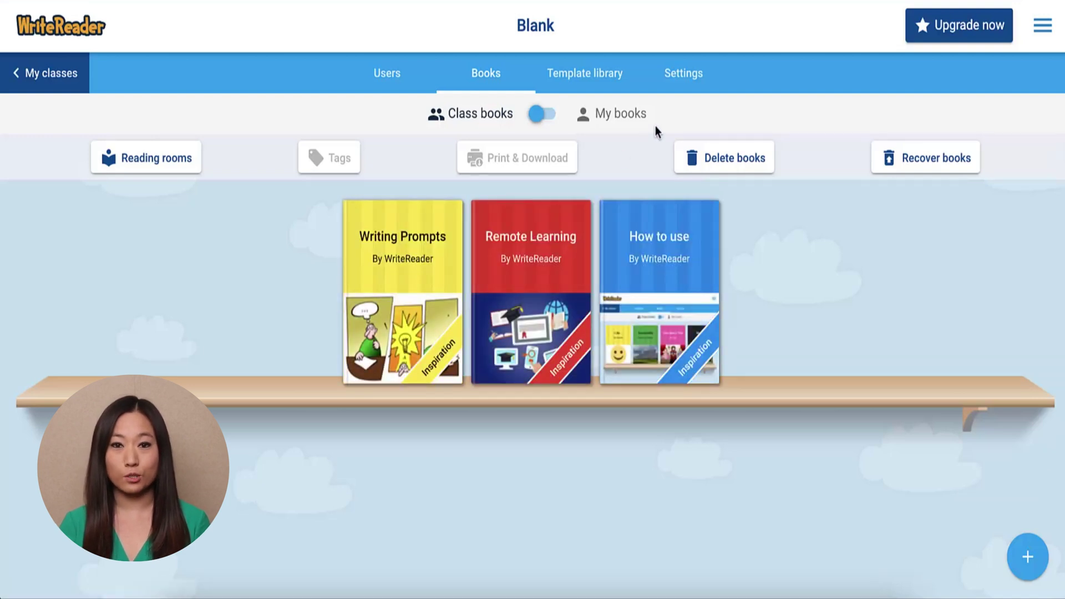
click(682, 76)
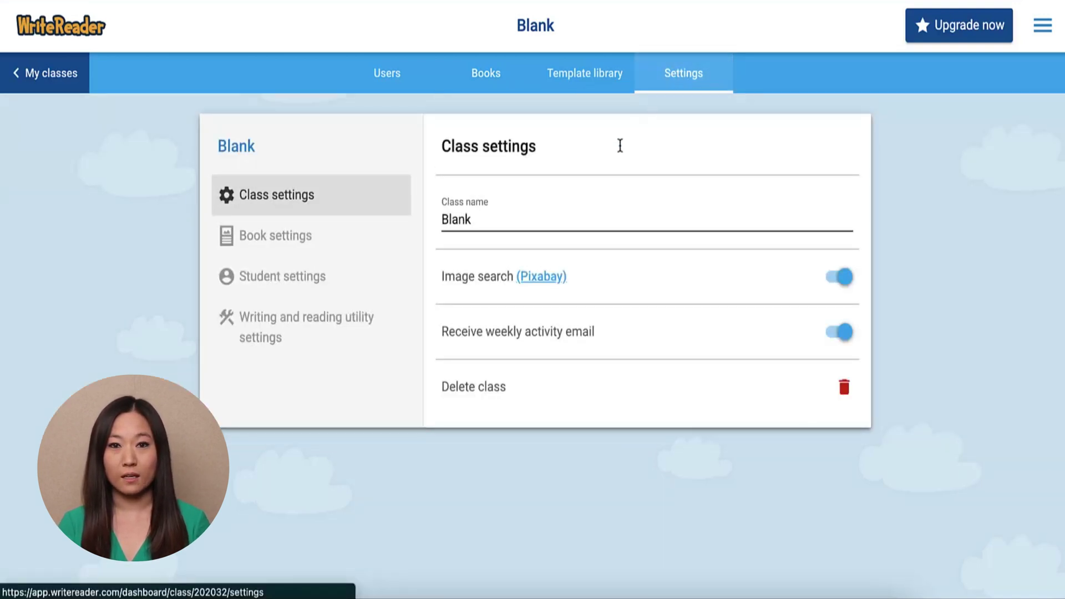
Replace the class name 'Blank' with 'My Class' and save the change.
double_click(558, 218)
text(My Class)
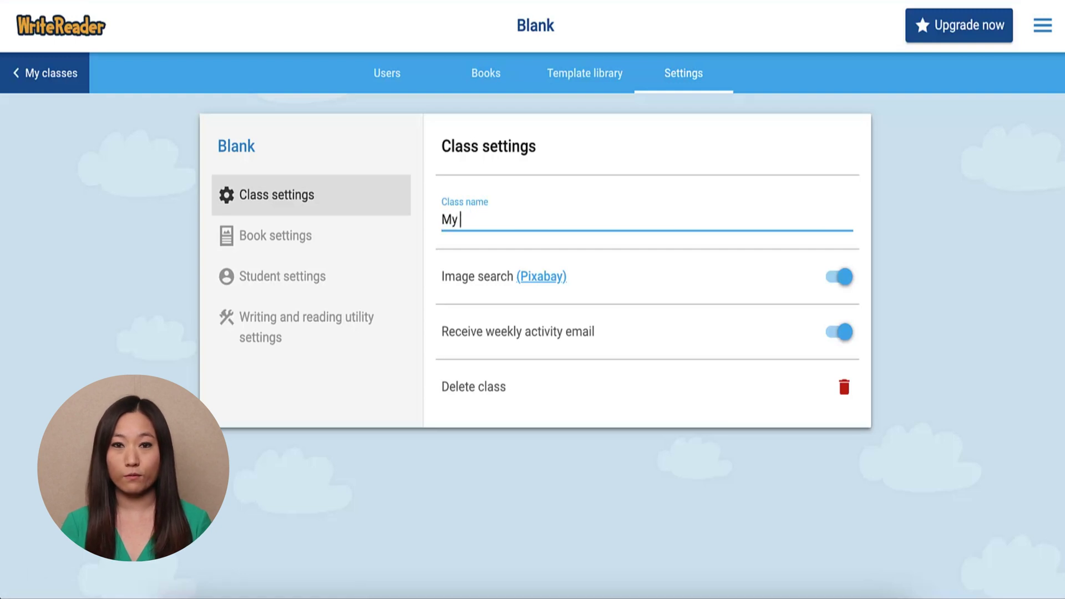
click(262, 283)
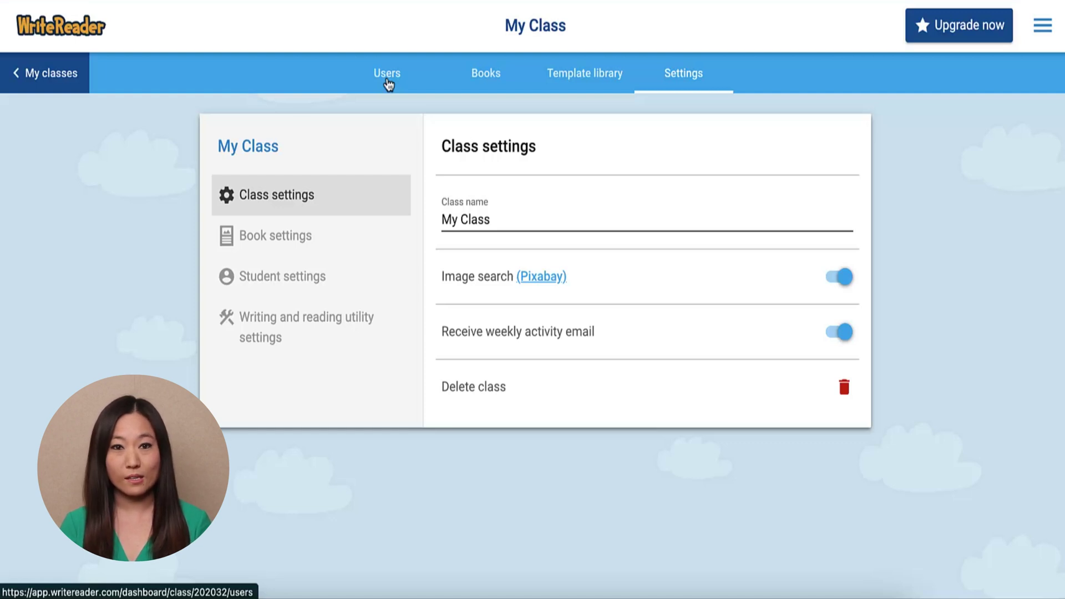
Add a student named 'Student' with a custom username to My Class, and note the class code.
click(393, 82)
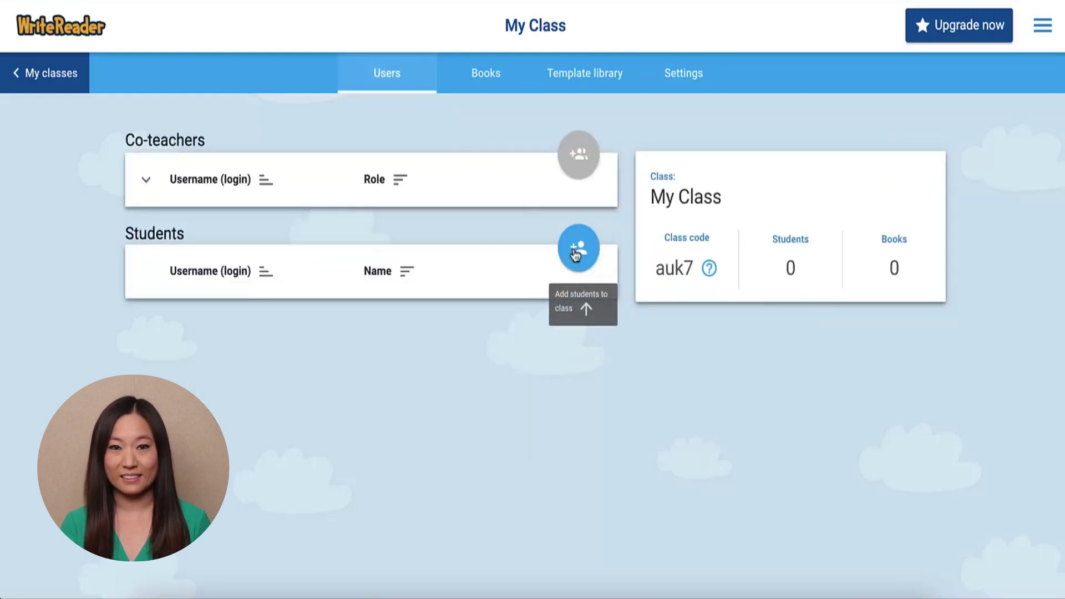
click(577, 249)
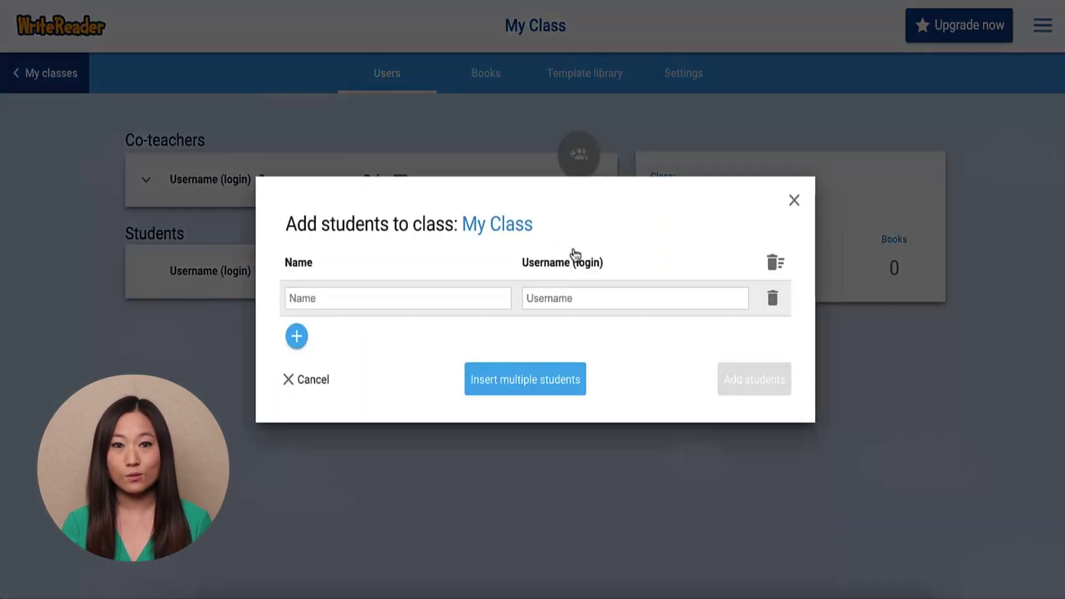
click(467, 300)
text(S)
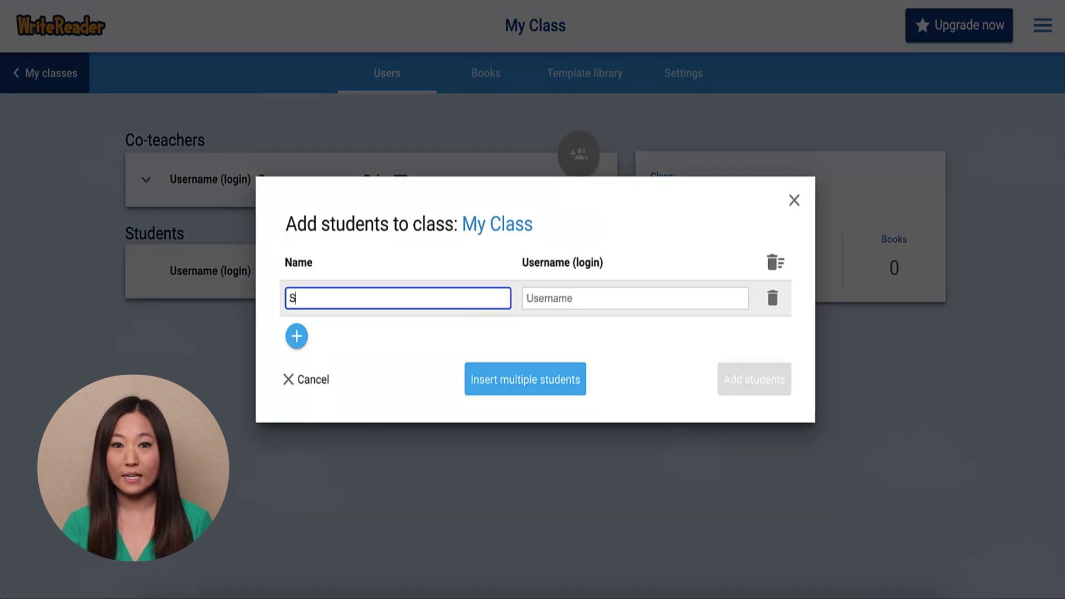
text(tudent)
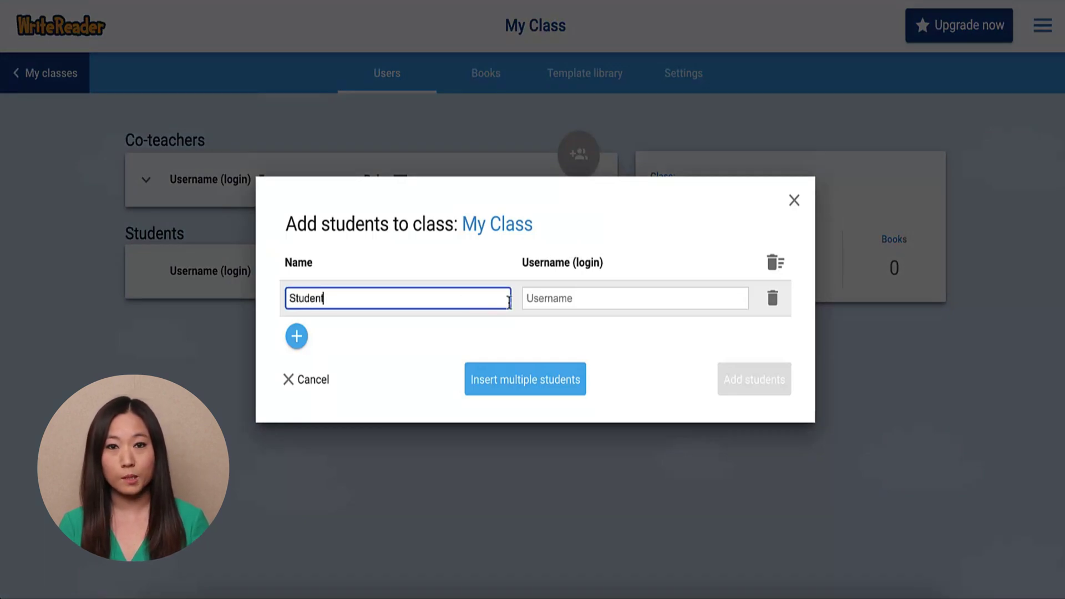
click(590, 299)
double_click(590, 300)
text(19*****)
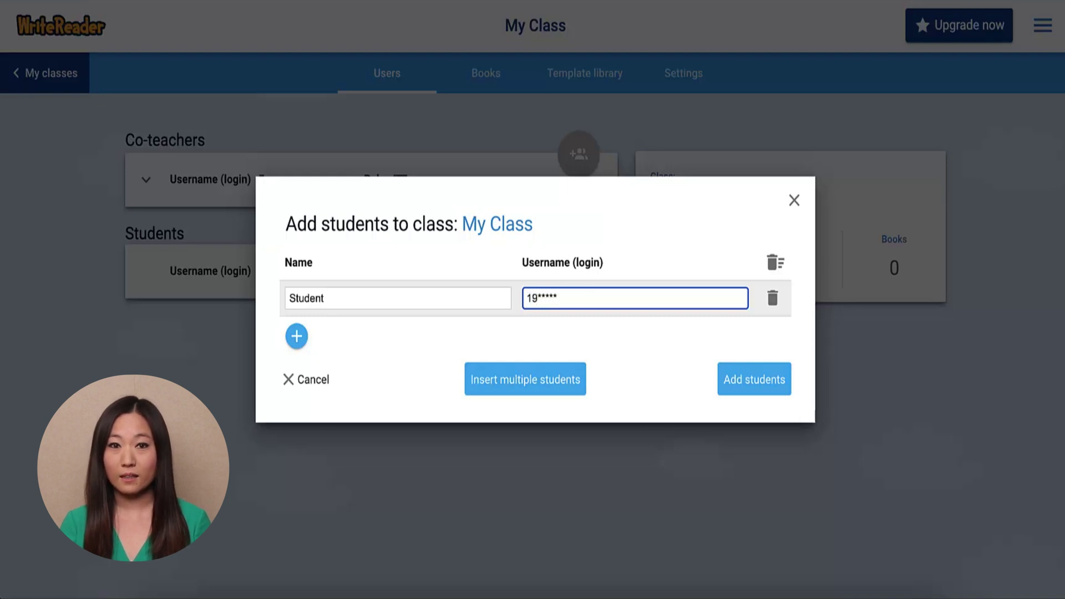
click(766, 381)
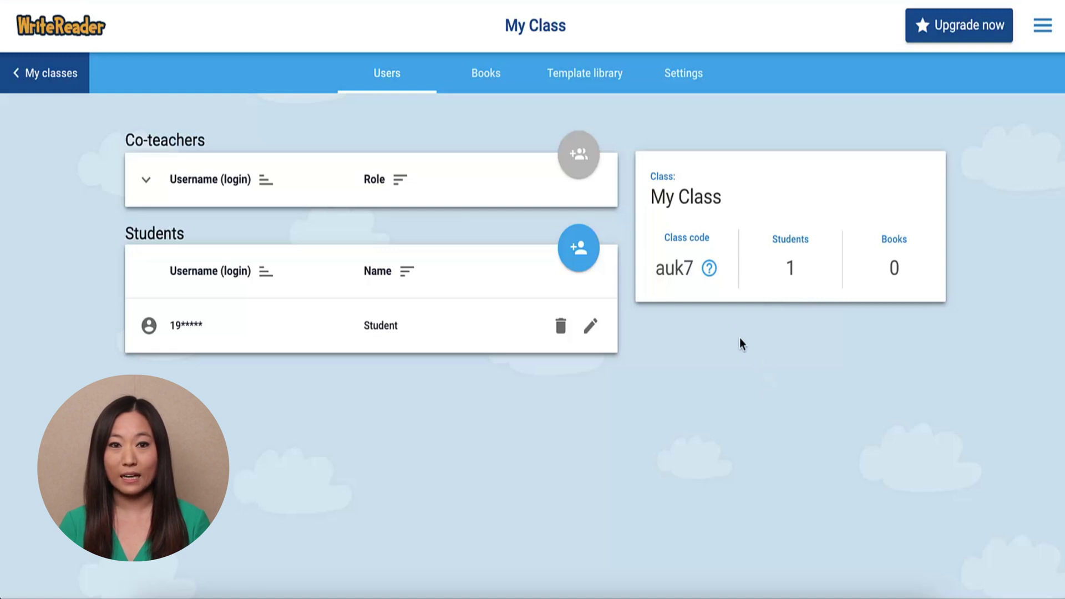
drag(695, 269, 656, 270)
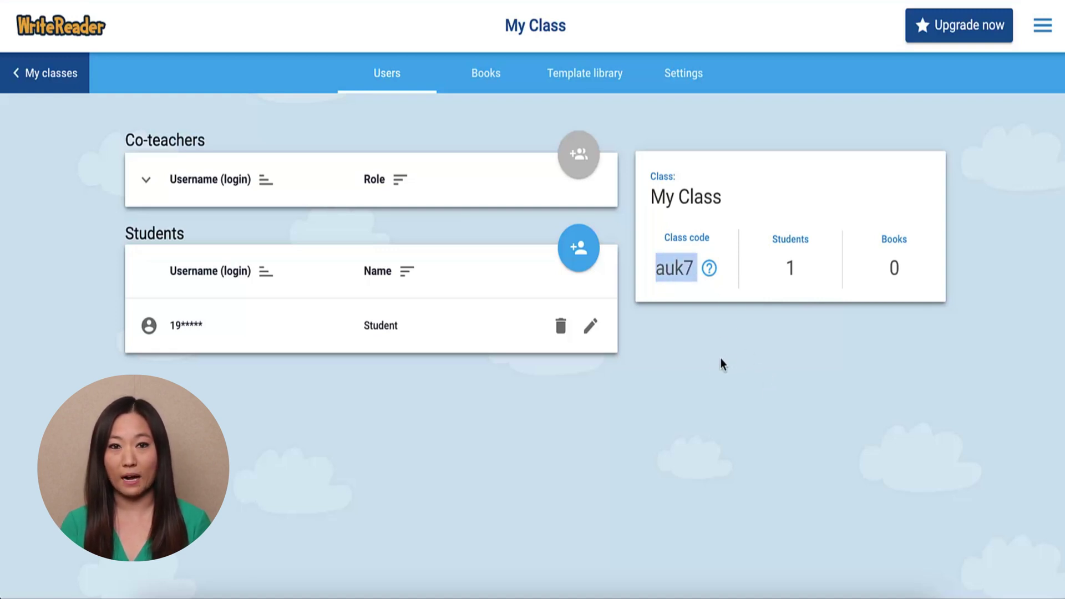
click(702, 372)
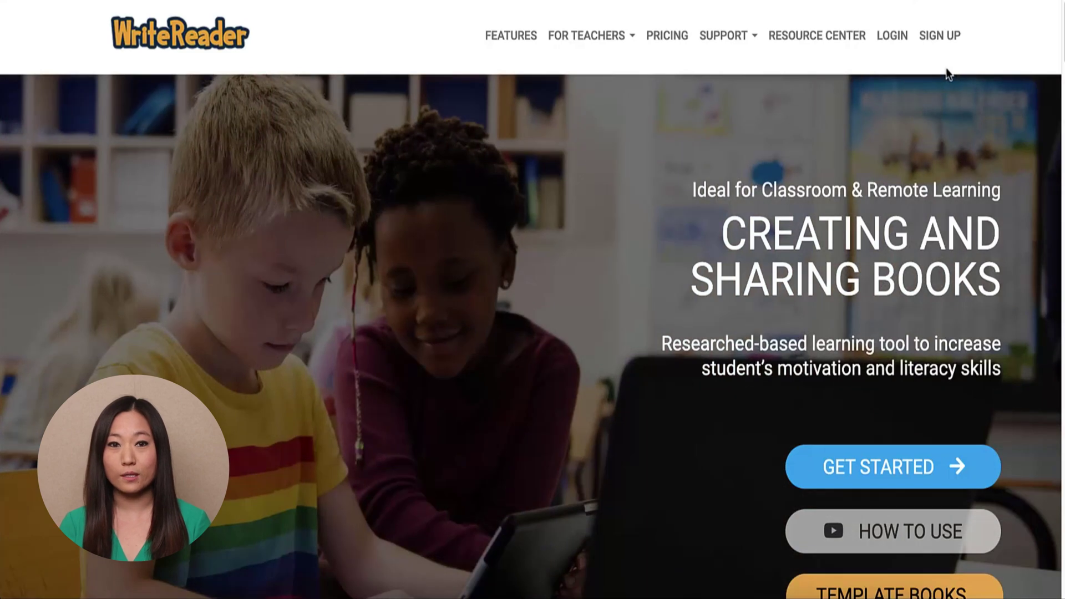
Log in through Students Log in with the new student's username and the class code.
click(897, 40)
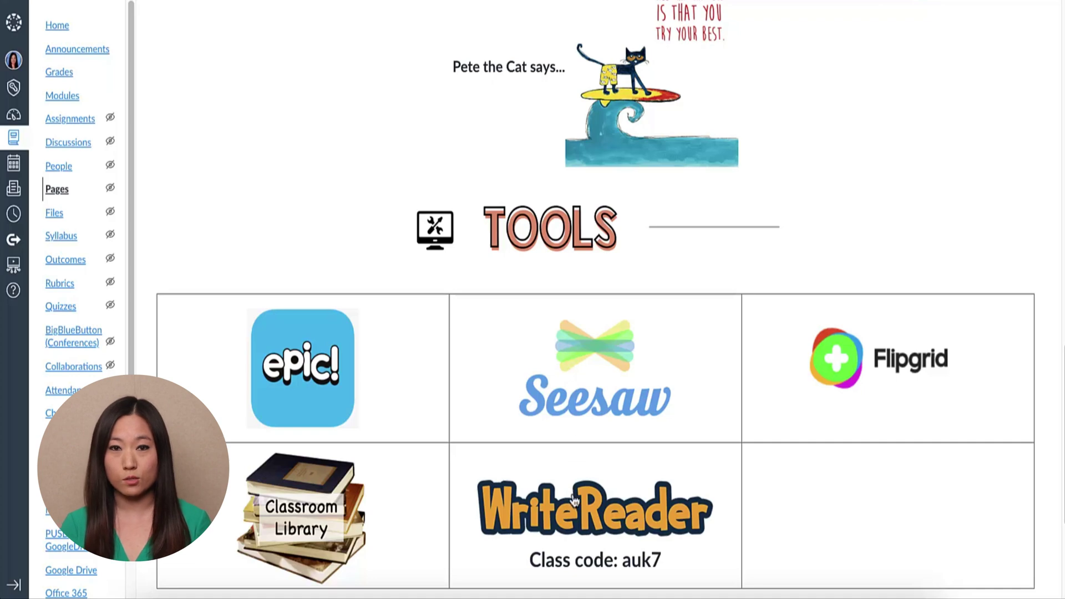
click(573, 524)
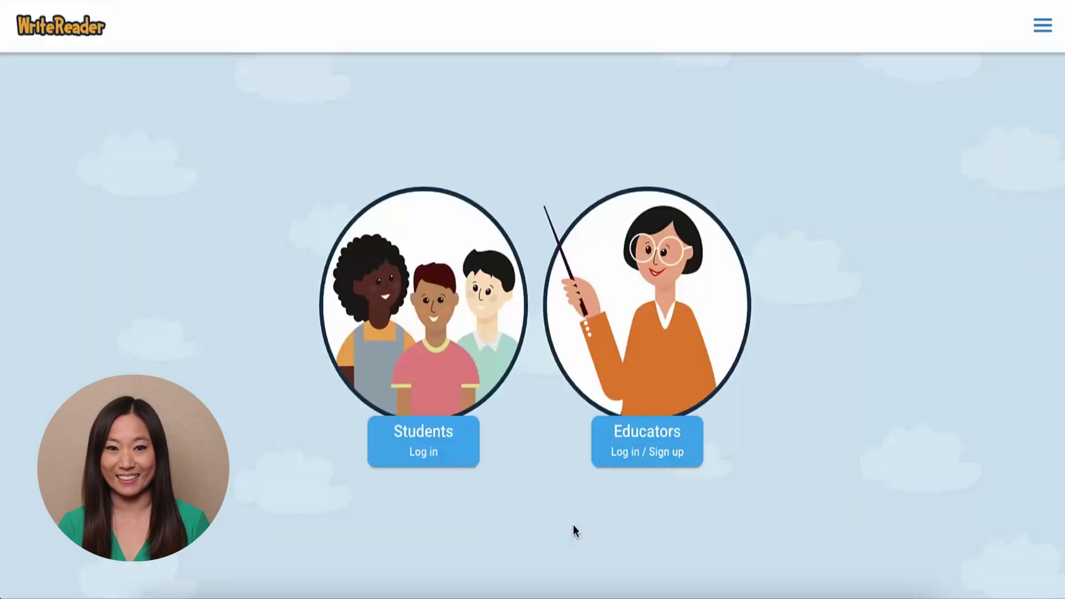
click(436, 460)
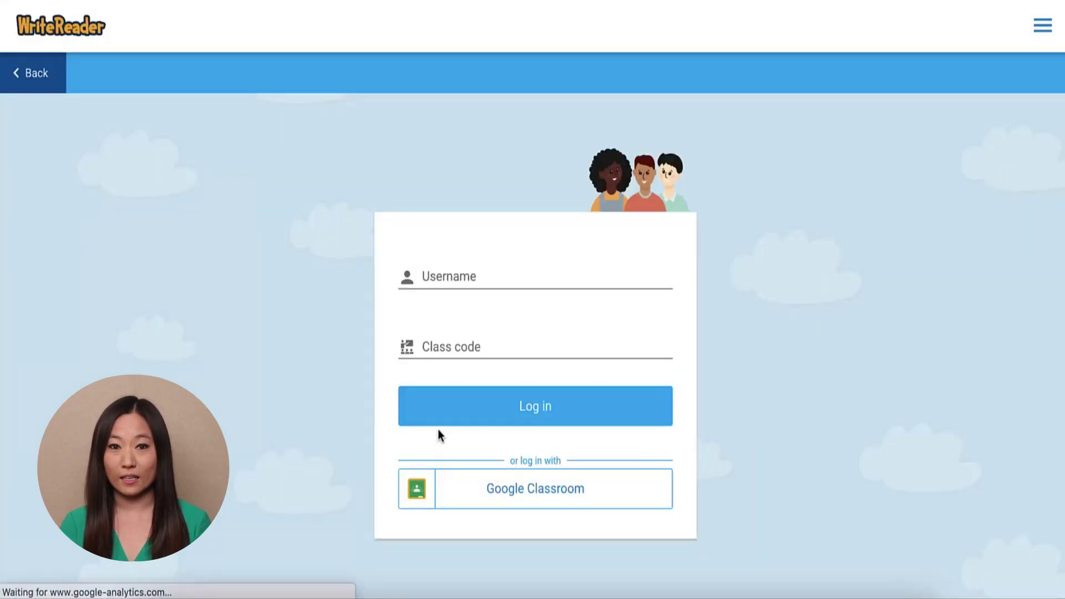
click(457, 275)
text(19)
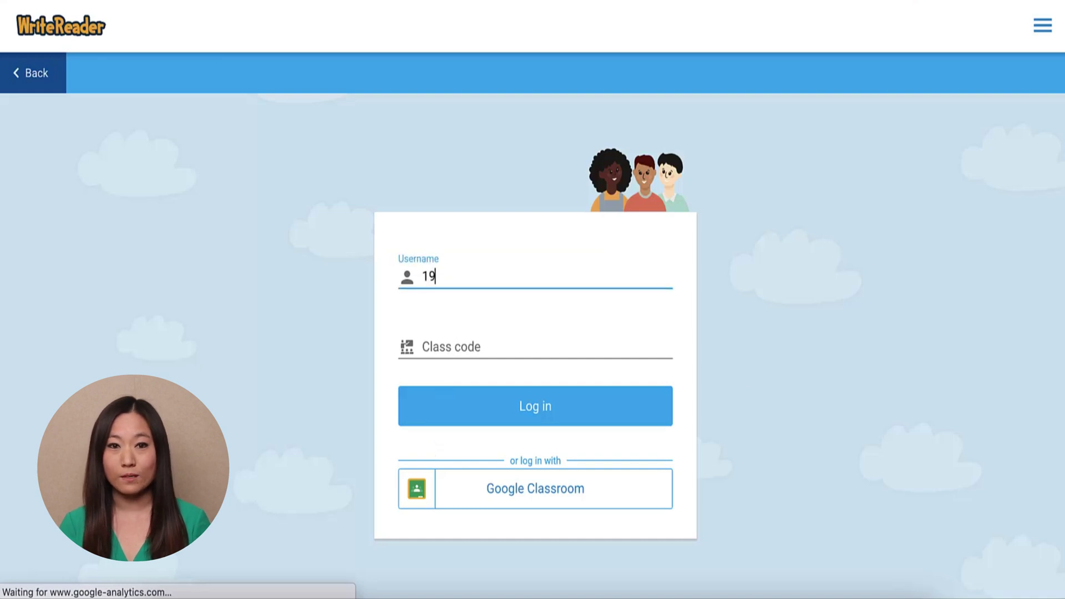
text(*****)
click(438, 347)
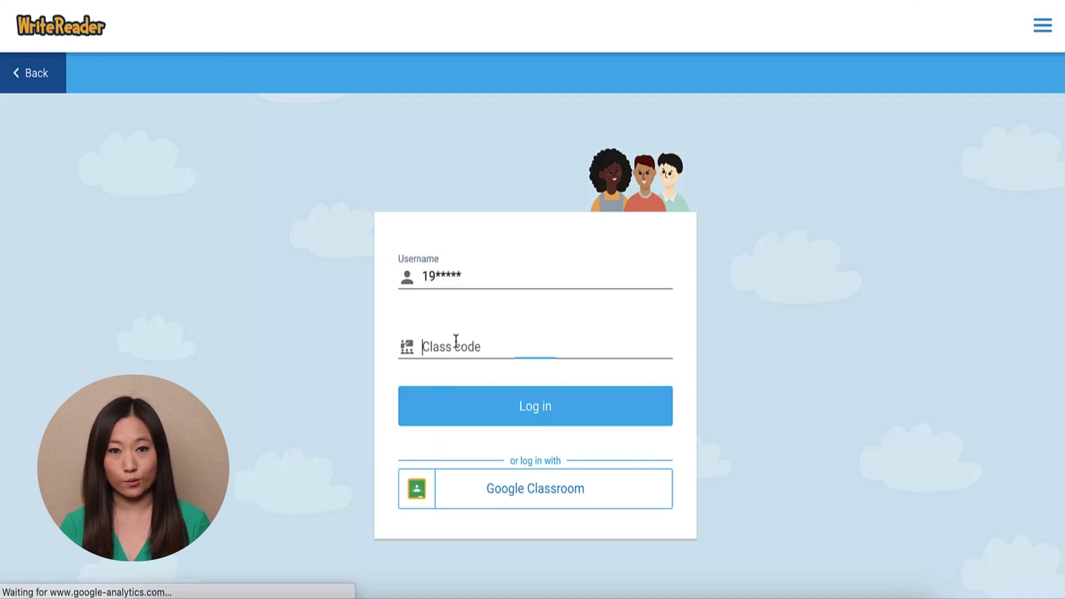
click(494, 410)
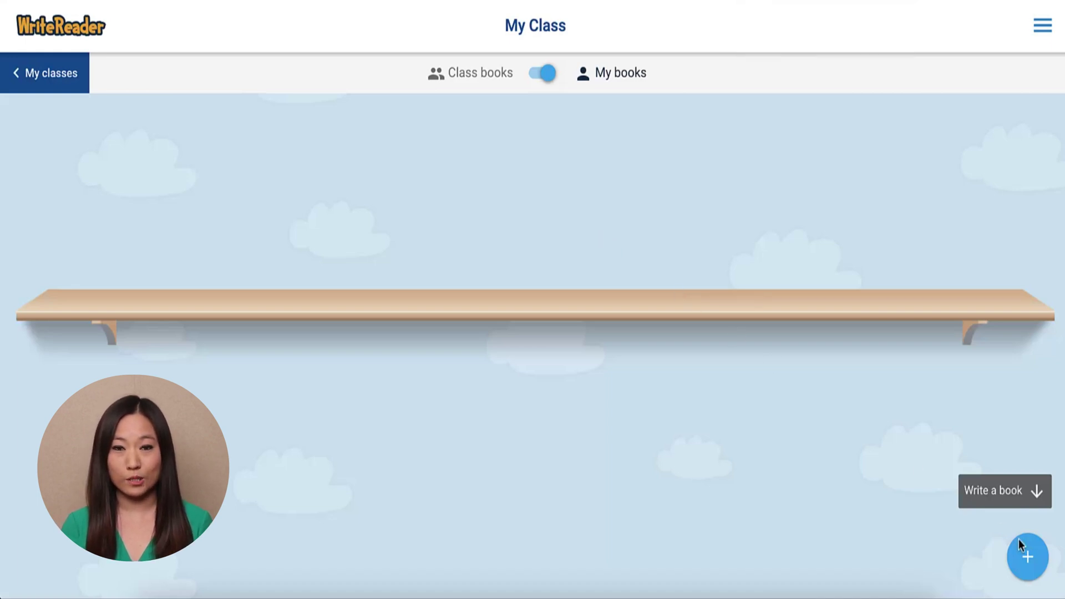
Switch the shelf to Class books to show the three inspiration books, then start a new book.
click(542, 75)
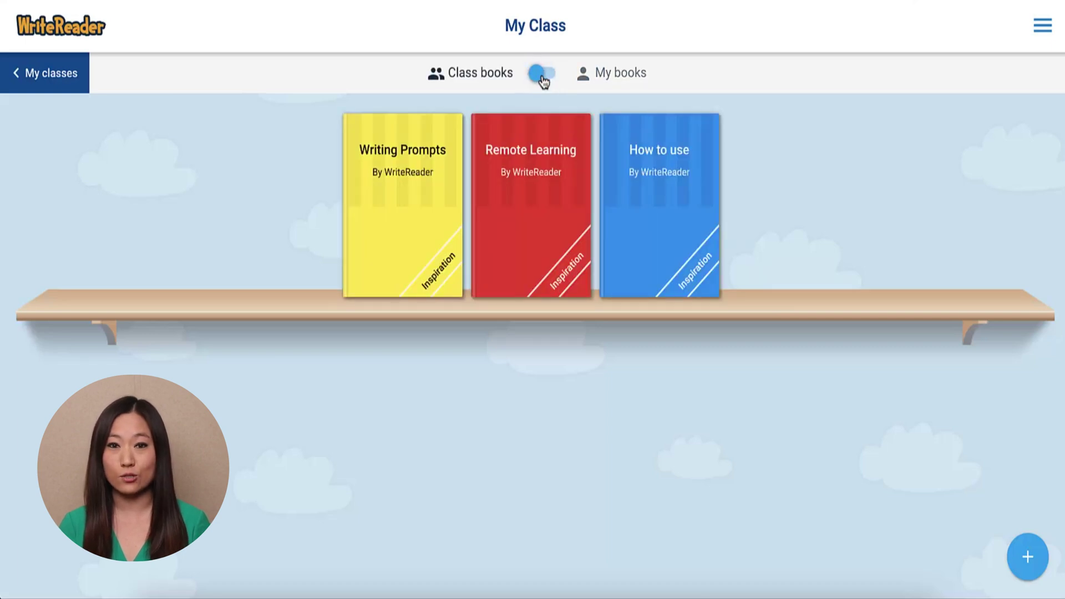
click(542, 80)
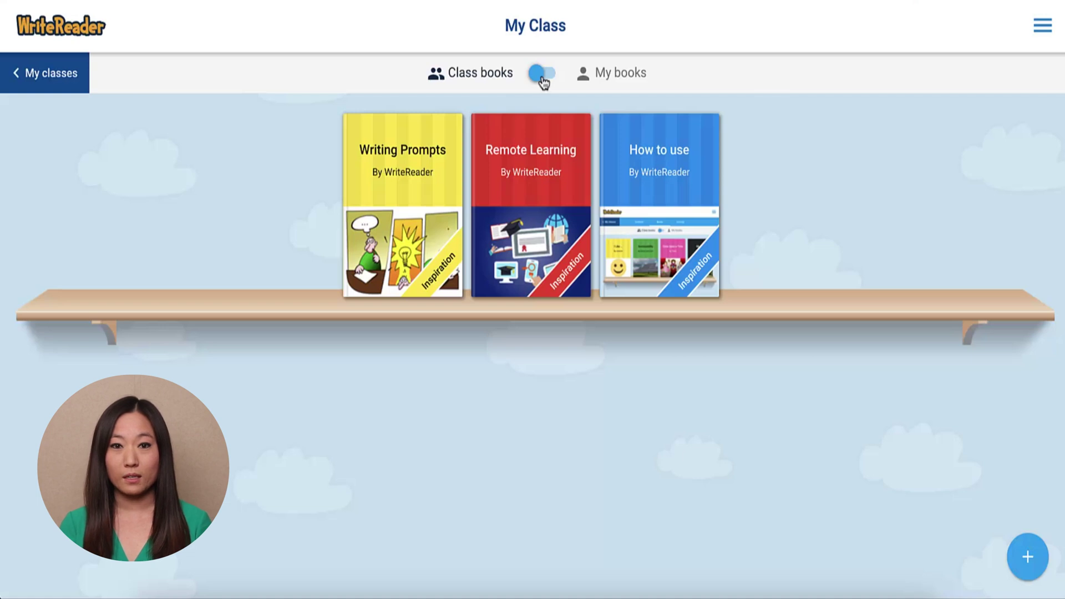
click(1027, 557)
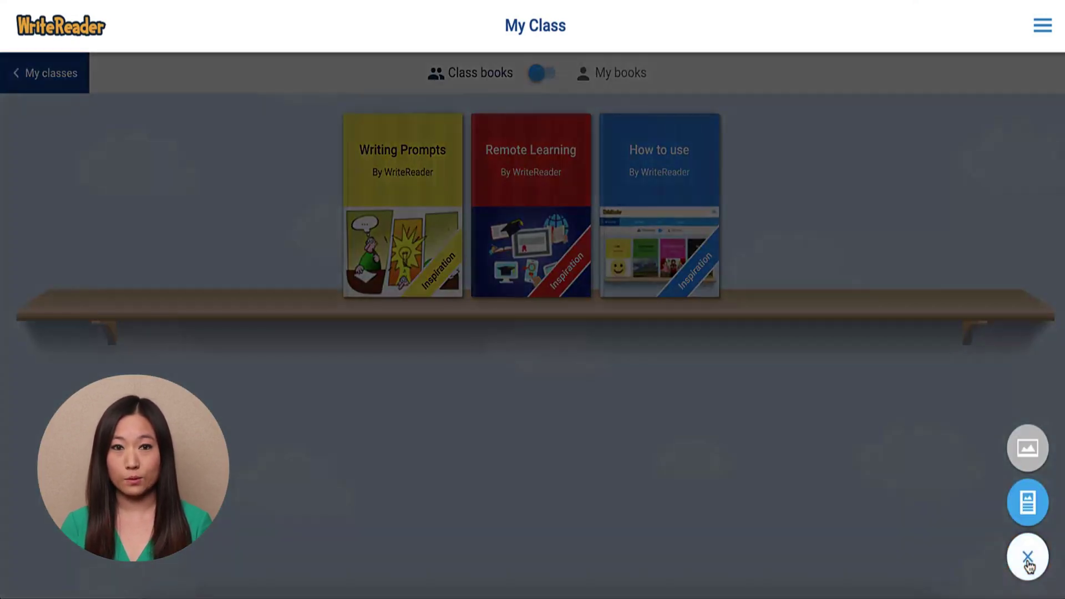
click(1027, 502)
Title the new book 'My Book' and make its cover green.
click(526, 212)
text(My Book)
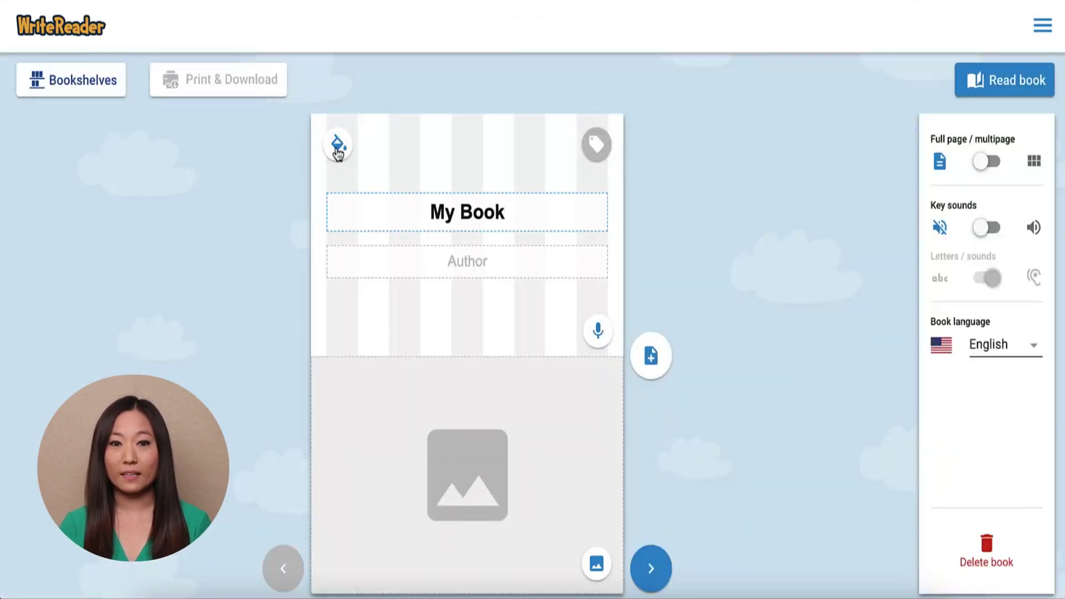
click(337, 145)
click(364, 315)
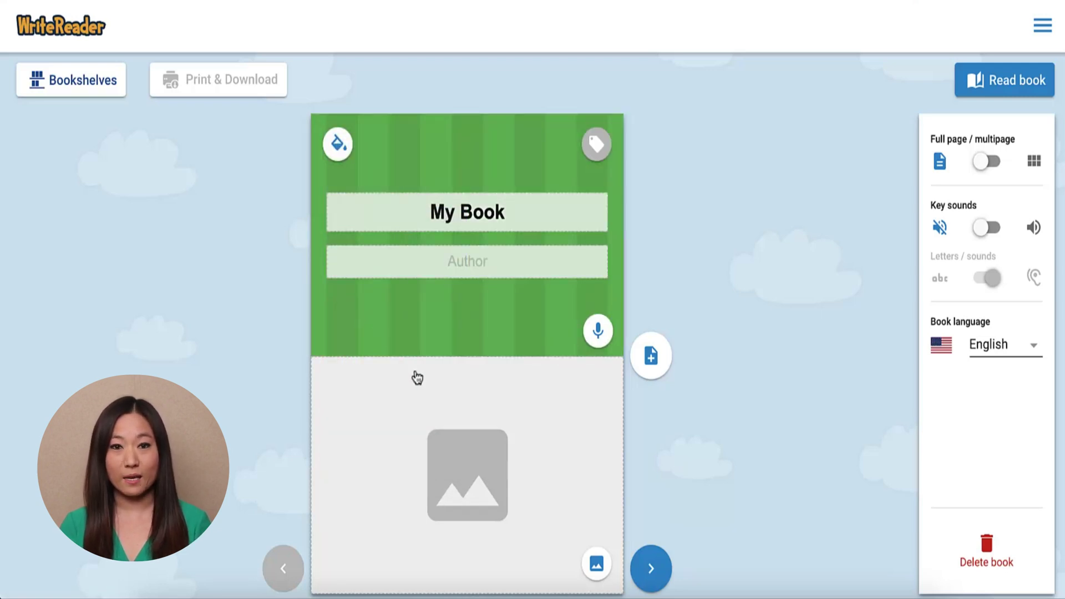
Browse the image bank and save the heart-of-stones photo onto the cover.
click(597, 567)
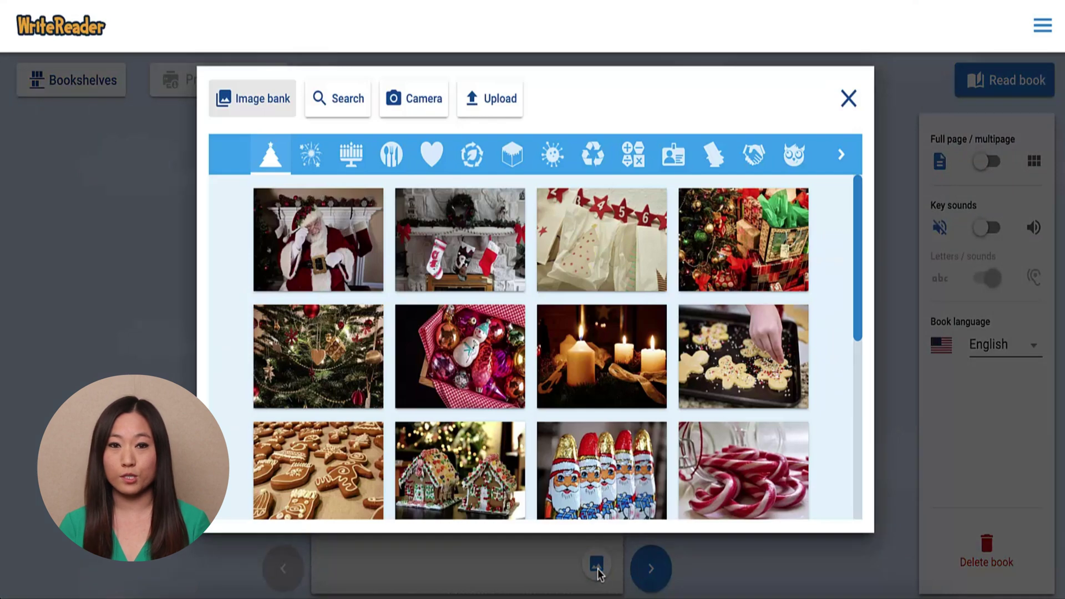
click(431, 161)
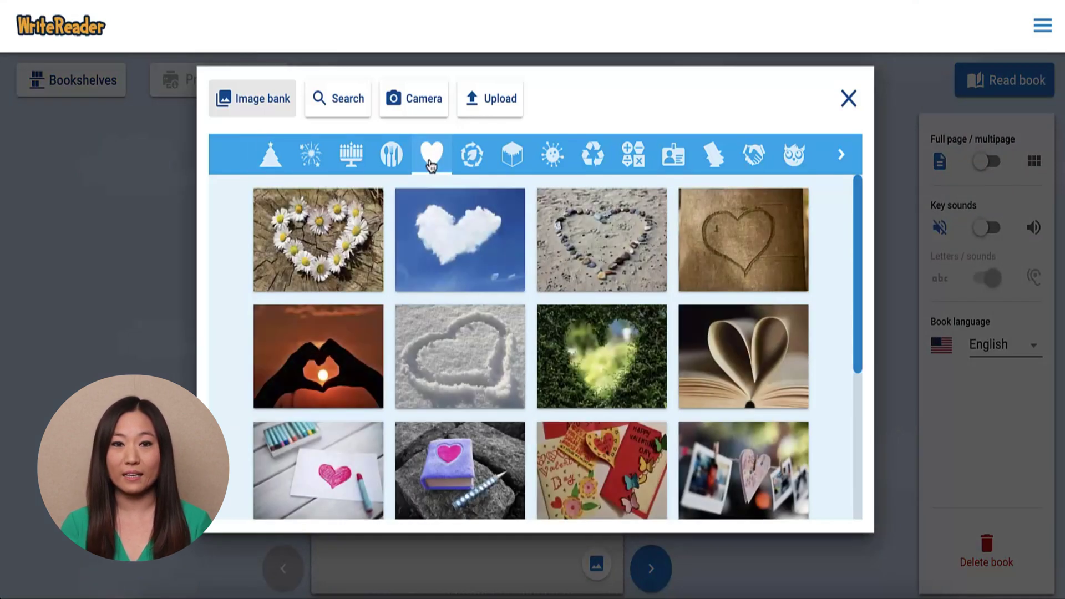
click(471, 162)
click(503, 166)
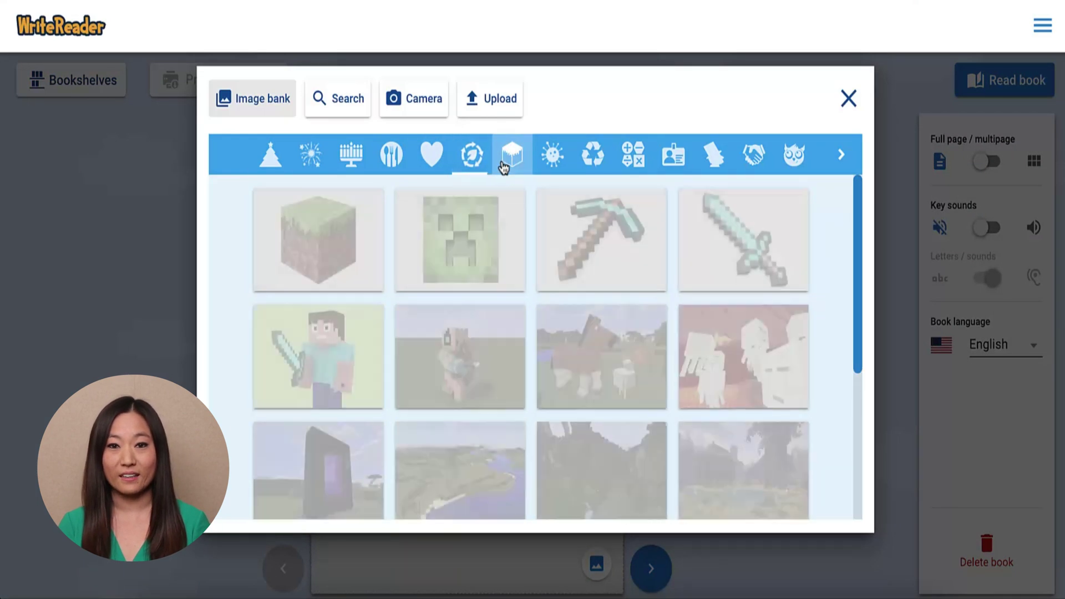
click(544, 165)
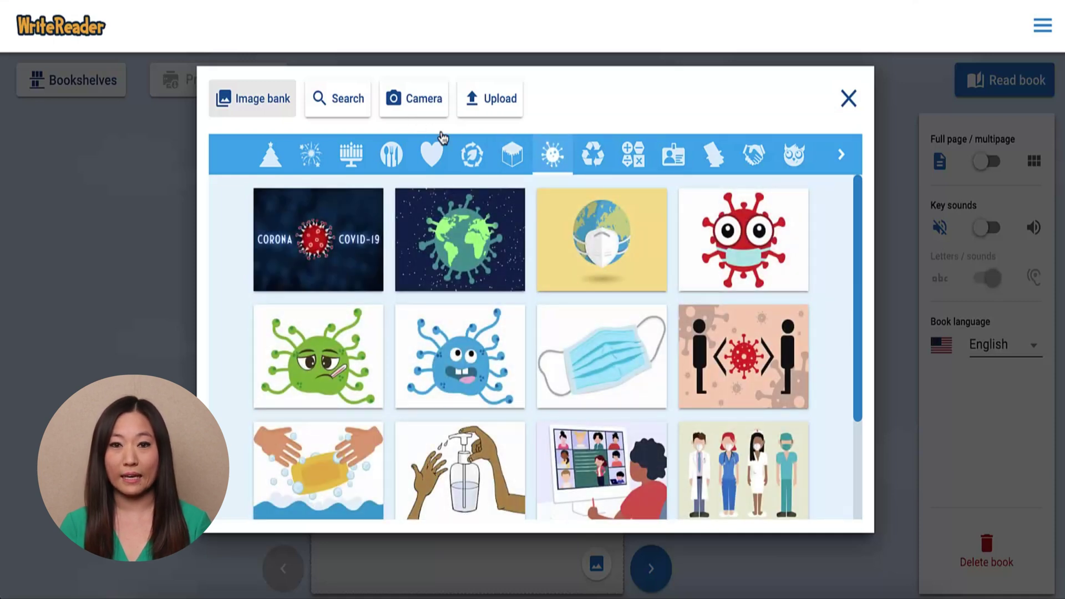
click(511, 169)
click(480, 167)
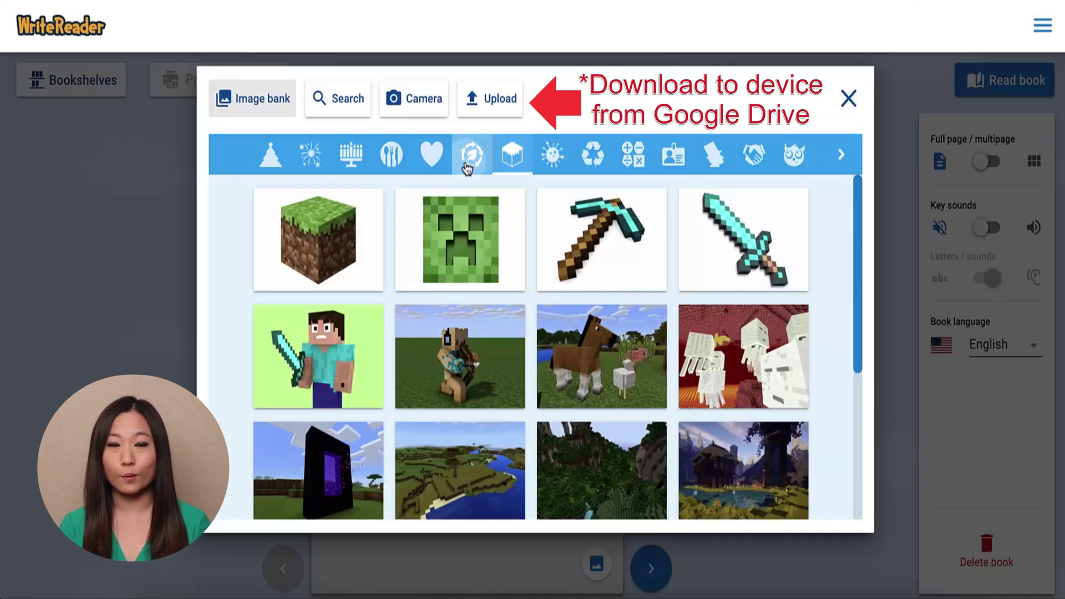
click(431, 157)
click(548, 234)
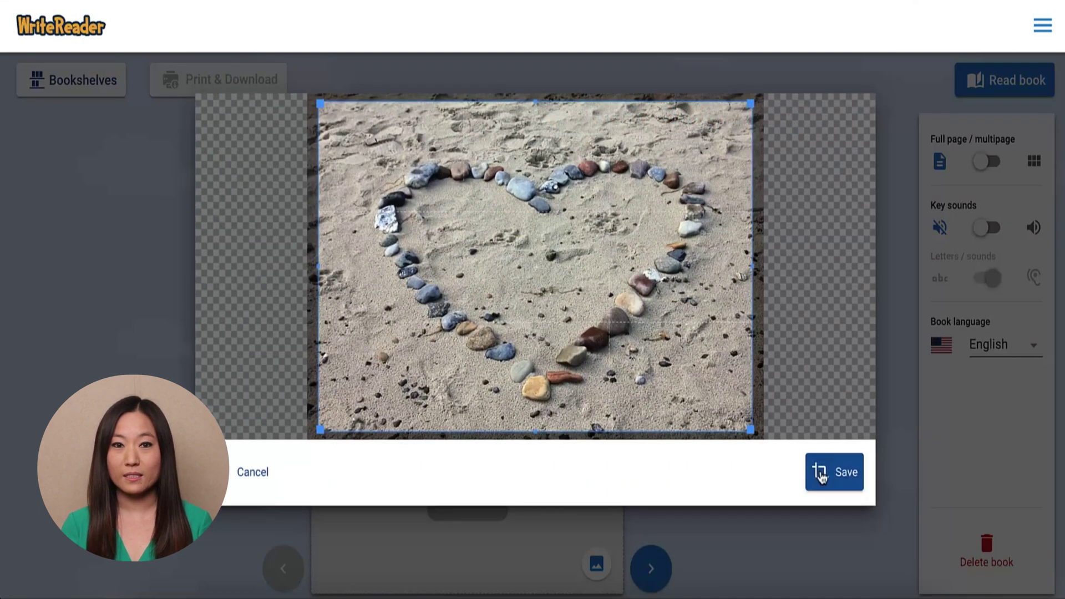
click(819, 470)
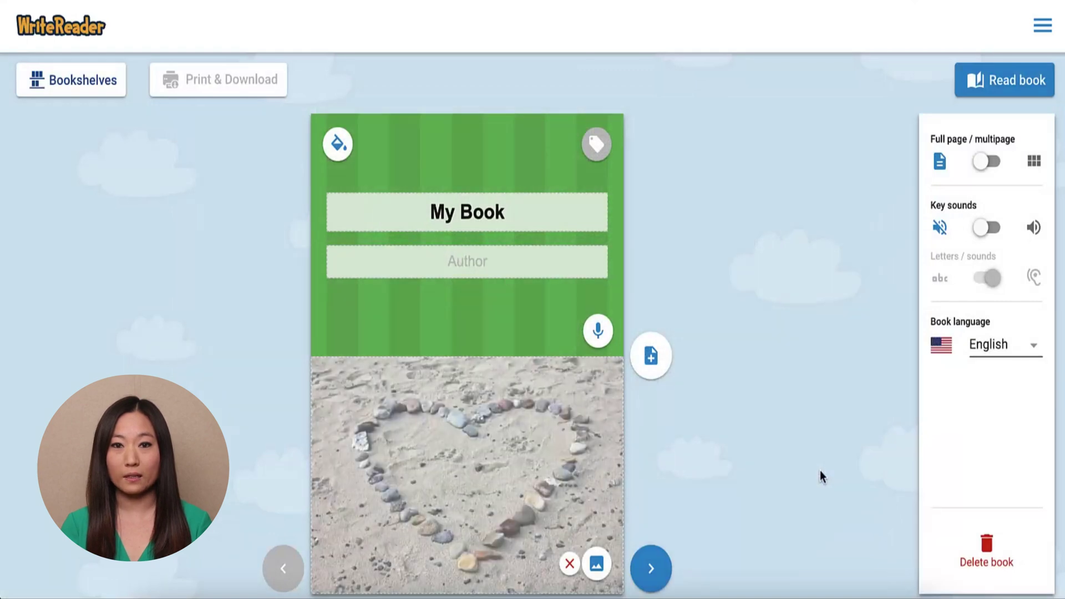
Add an image-writing-extra page reading 'This is my first sentence.' with a 'Word Bank' educator note.
click(651, 363)
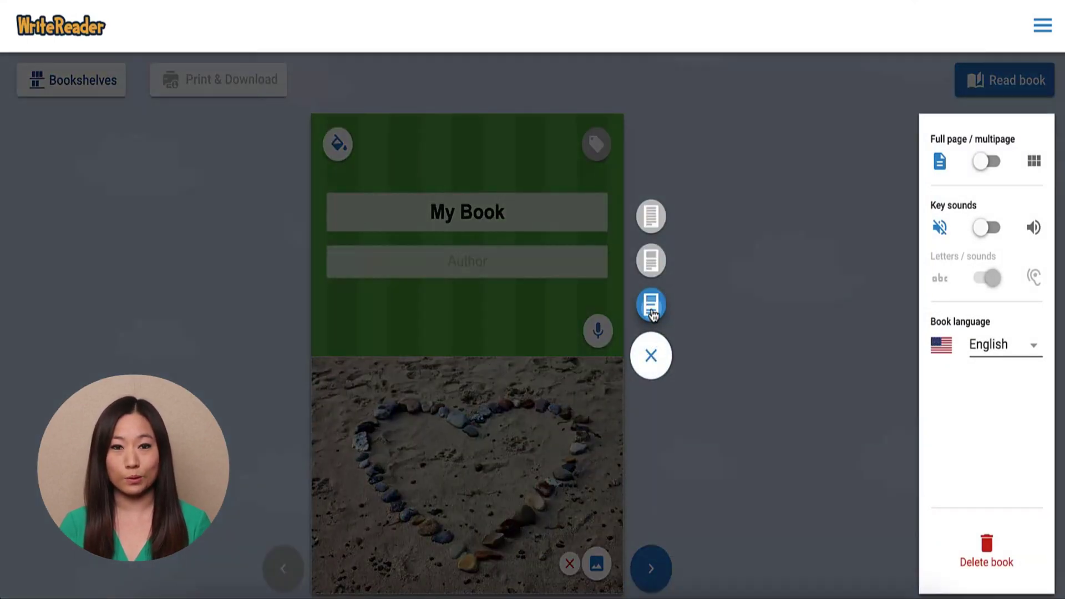
click(651, 307)
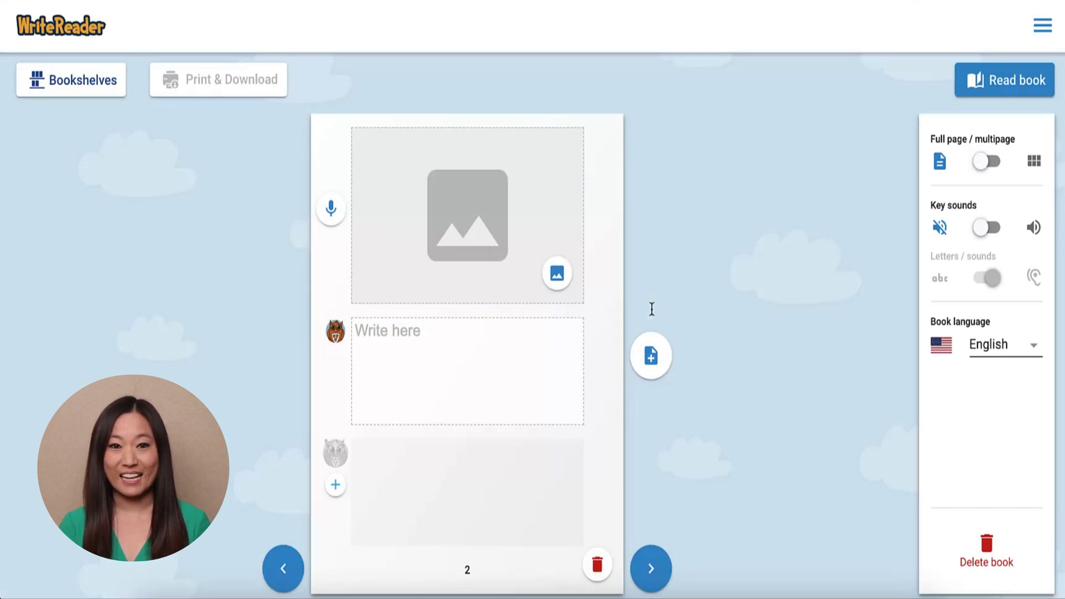
text(T)
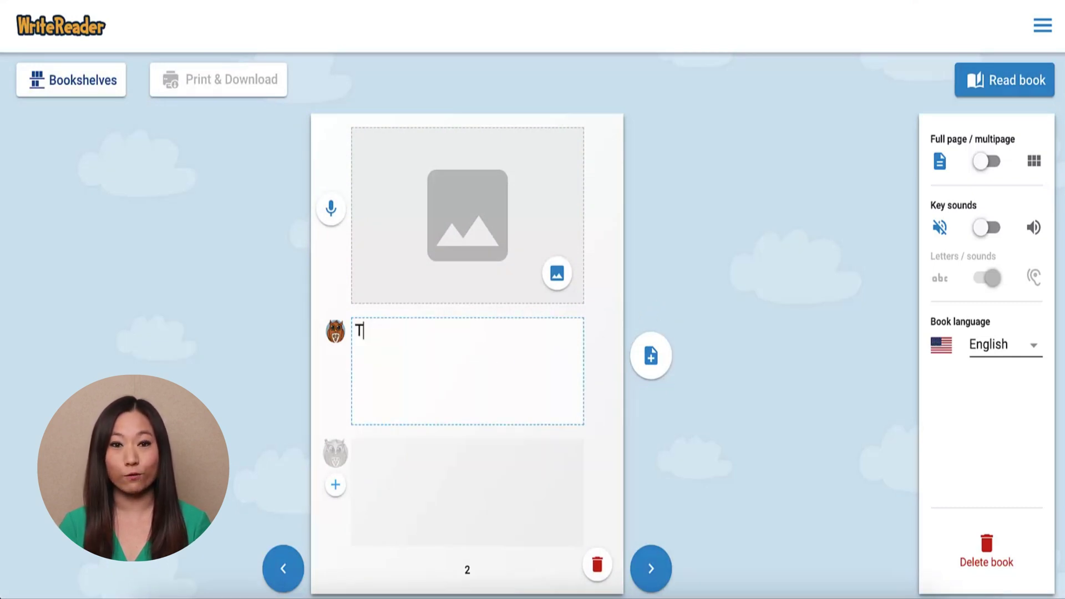
text(his is my first sentence.)
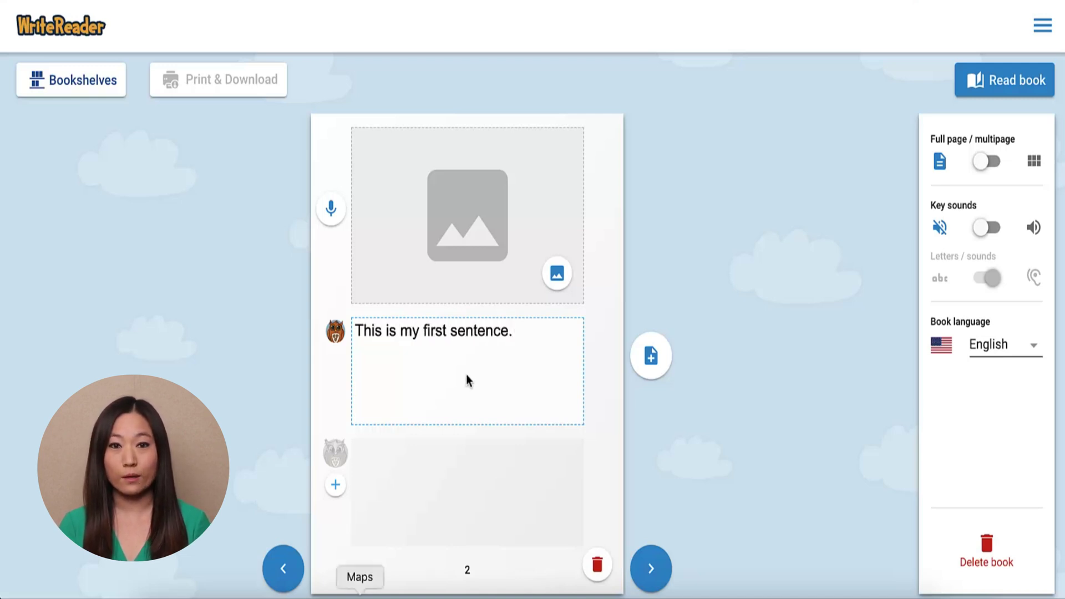
click(336, 486)
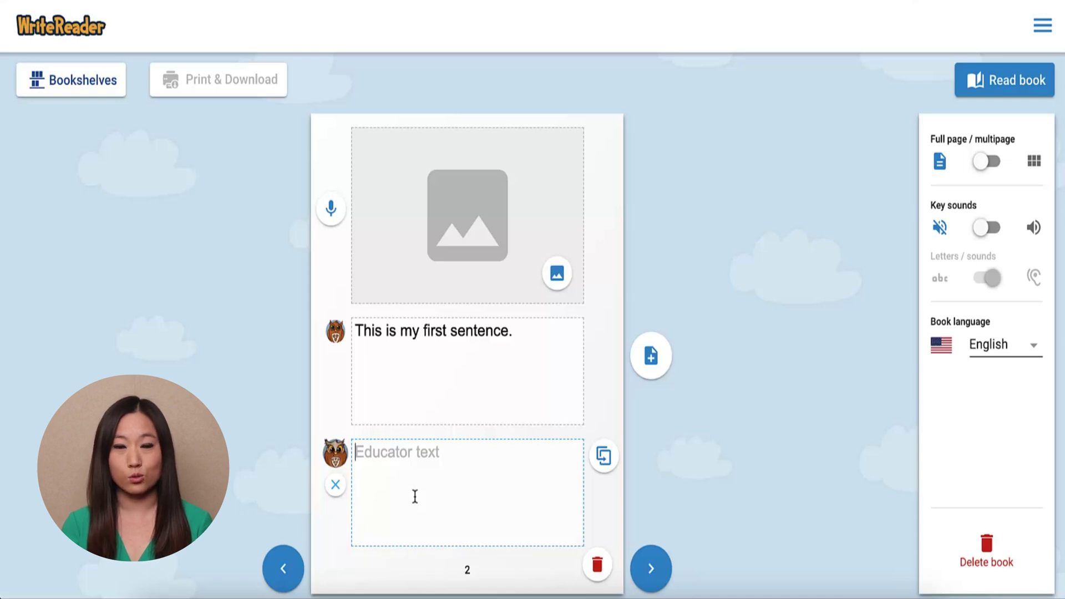
text(Word Bank)
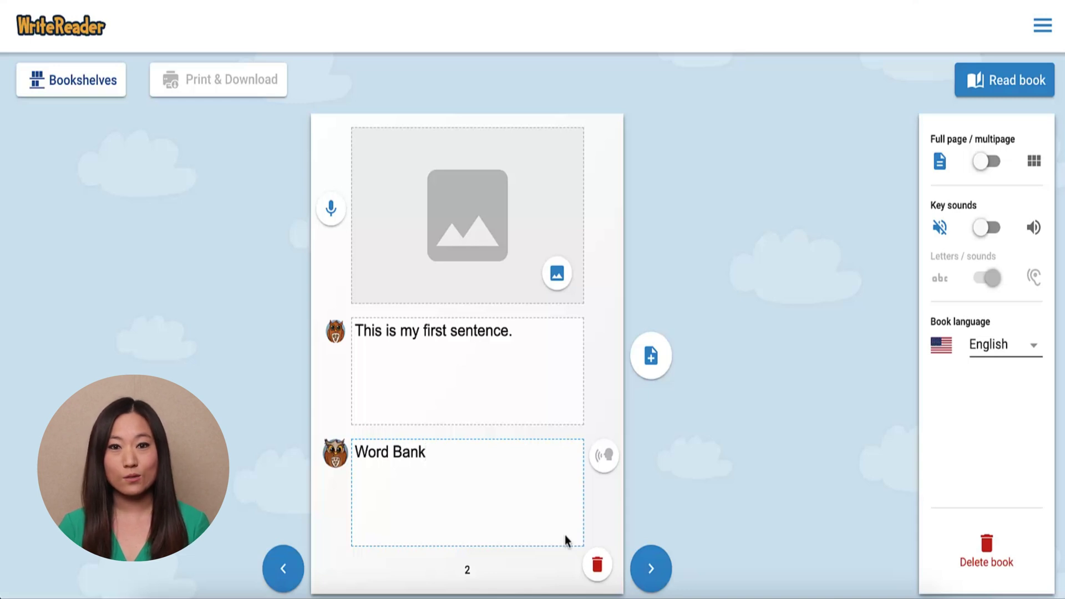
click(286, 570)
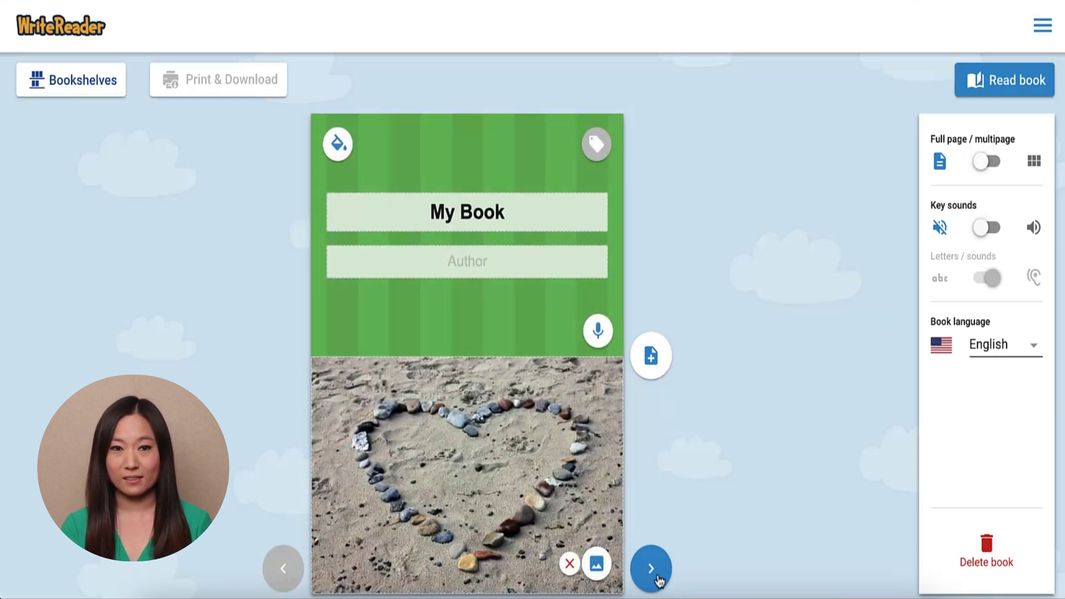
click(658, 578)
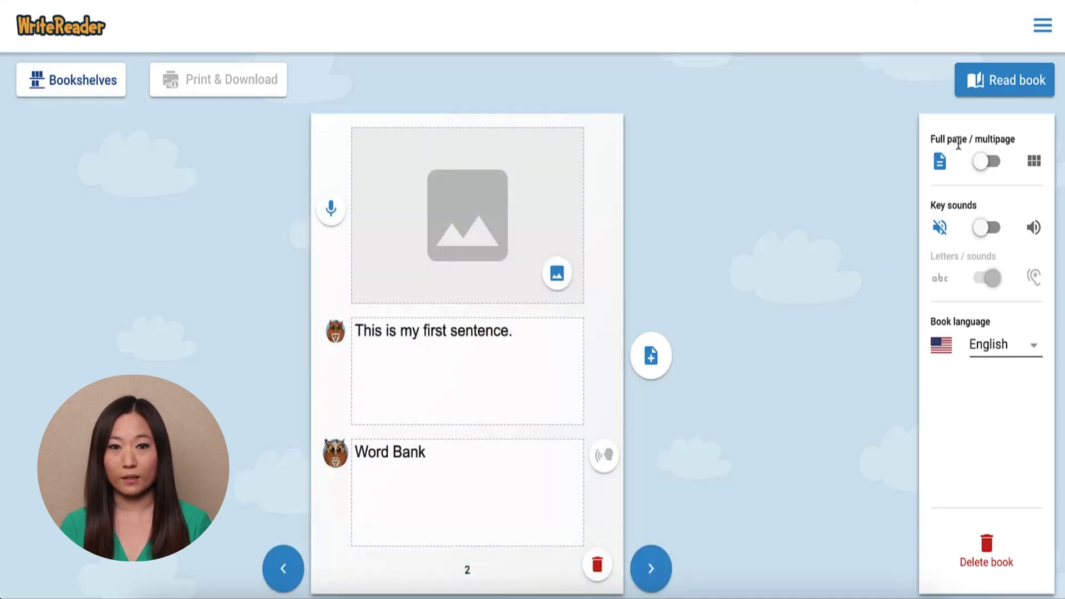
click(1001, 83)
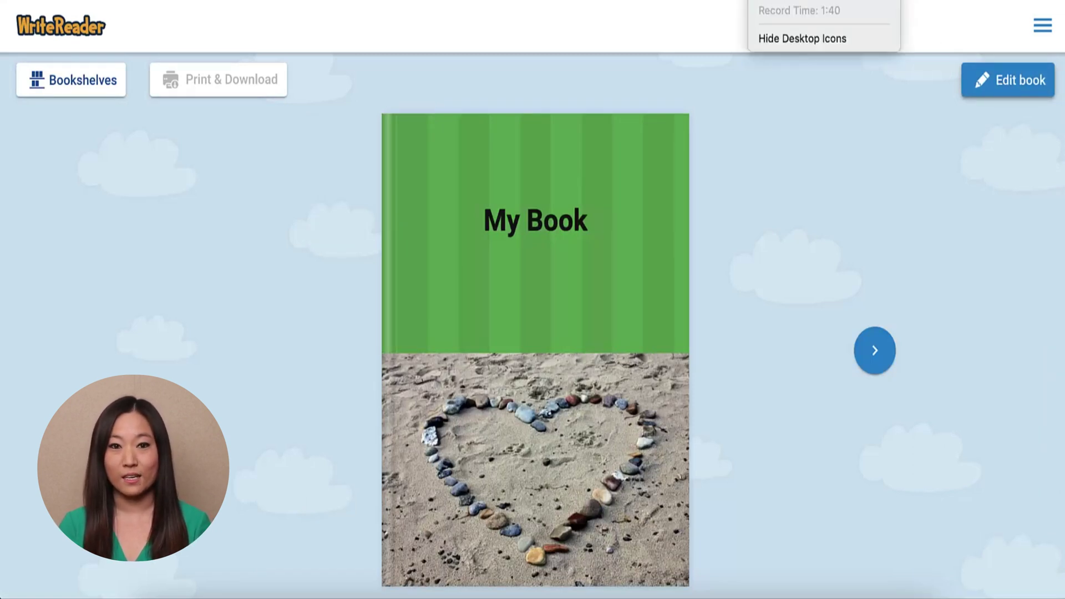
click(872, 360)
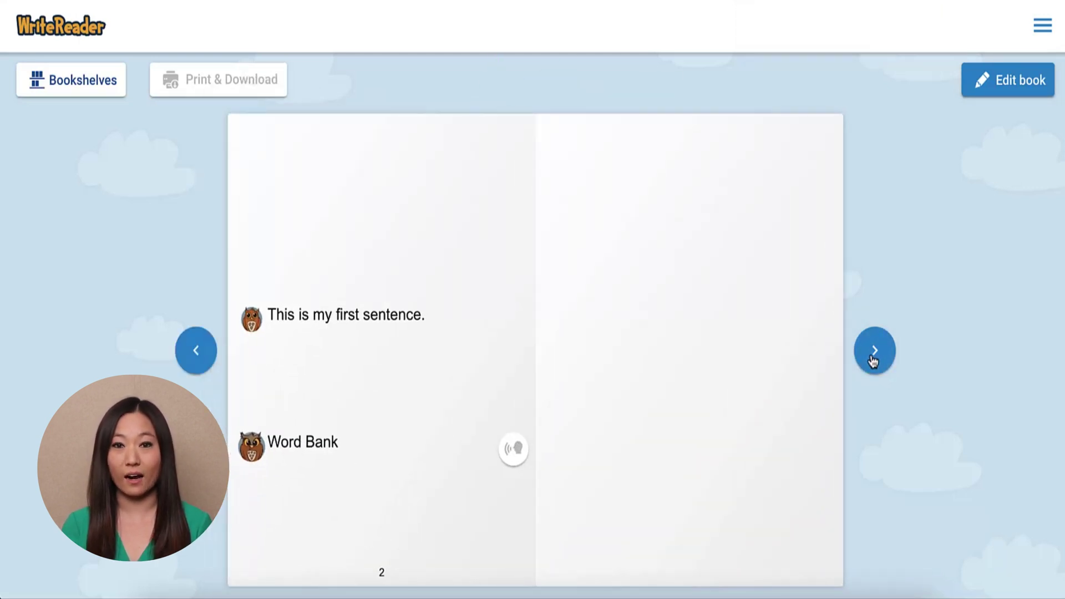
click(998, 83)
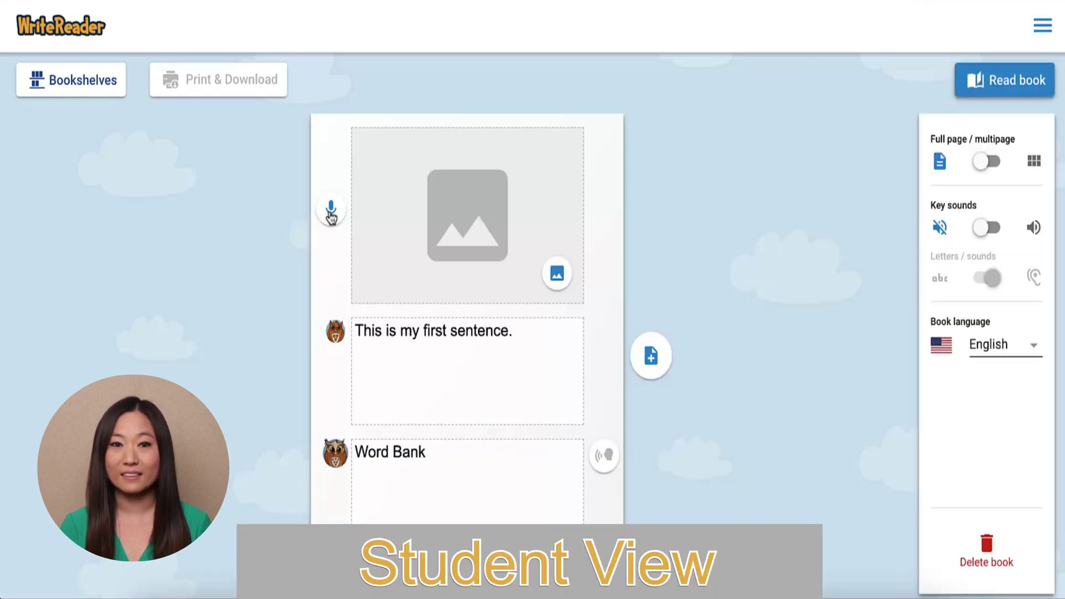
click(331, 214)
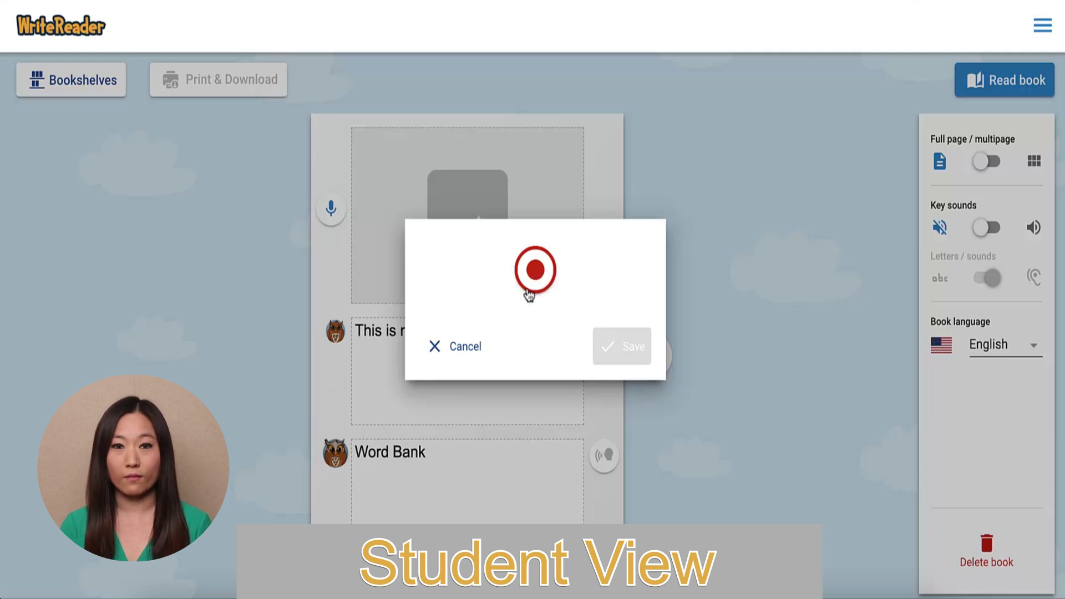
click(469, 347)
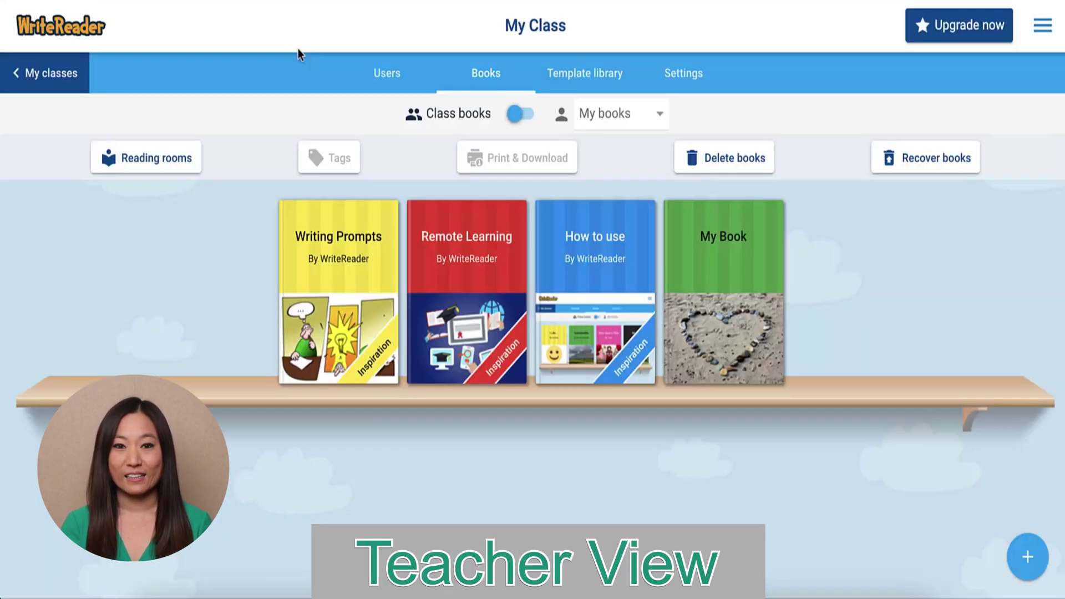
Open My Book for editing, save the feedback comment 'Meaningful feed', and return to Bookshelves.
click(712, 316)
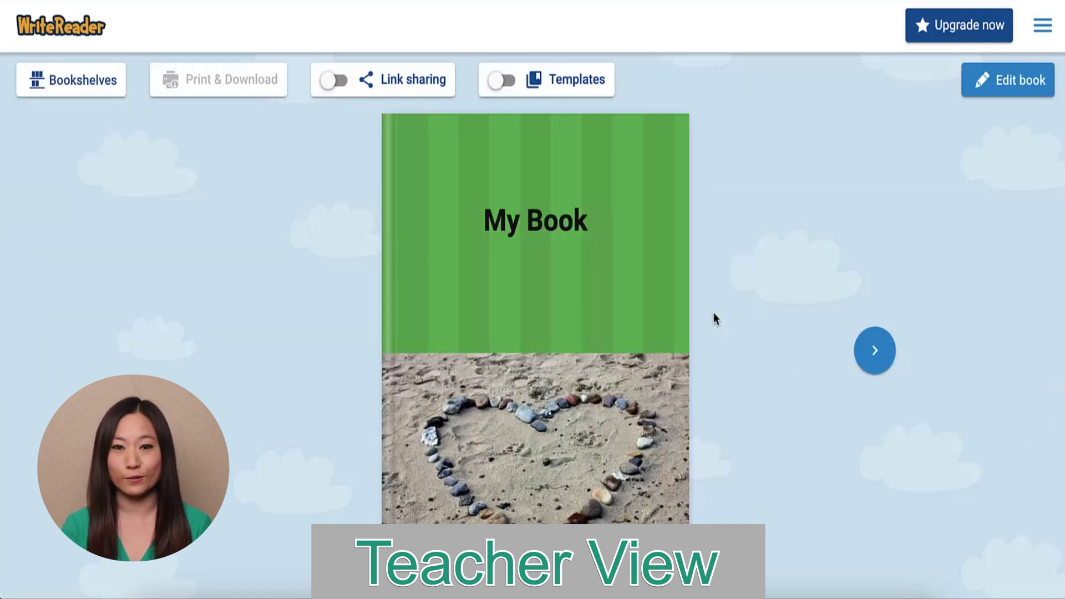
click(998, 83)
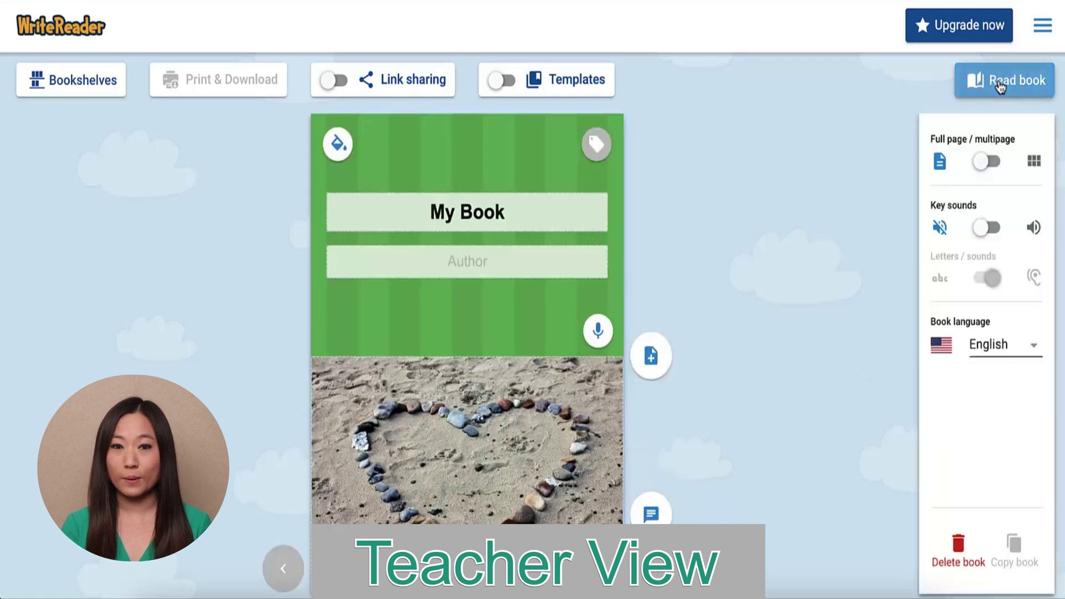
click(651, 513)
text(Meaningful feedback)
click(997, 560)
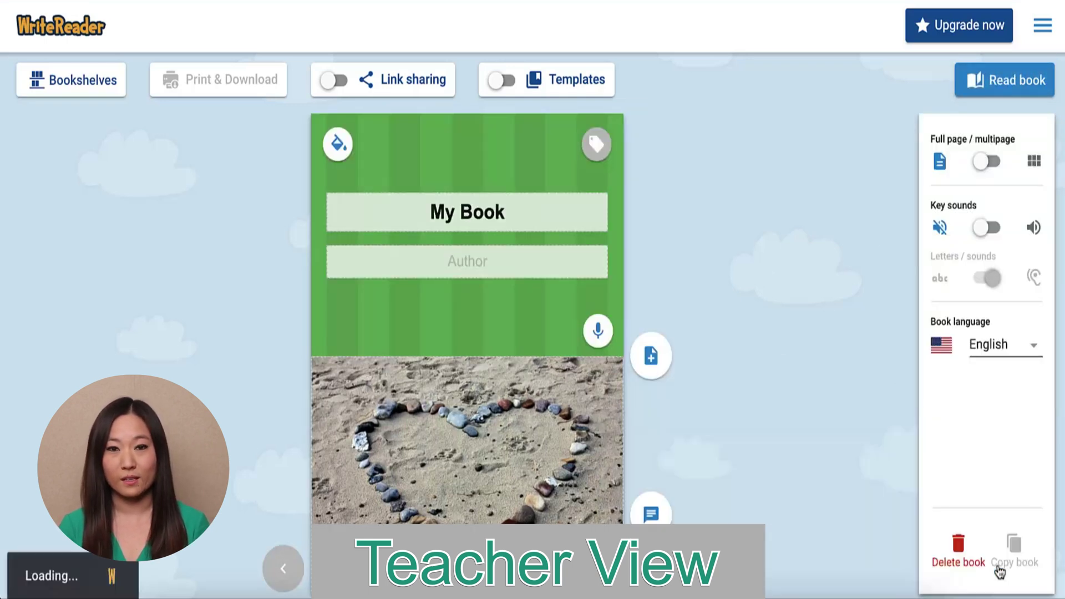
click(101, 85)
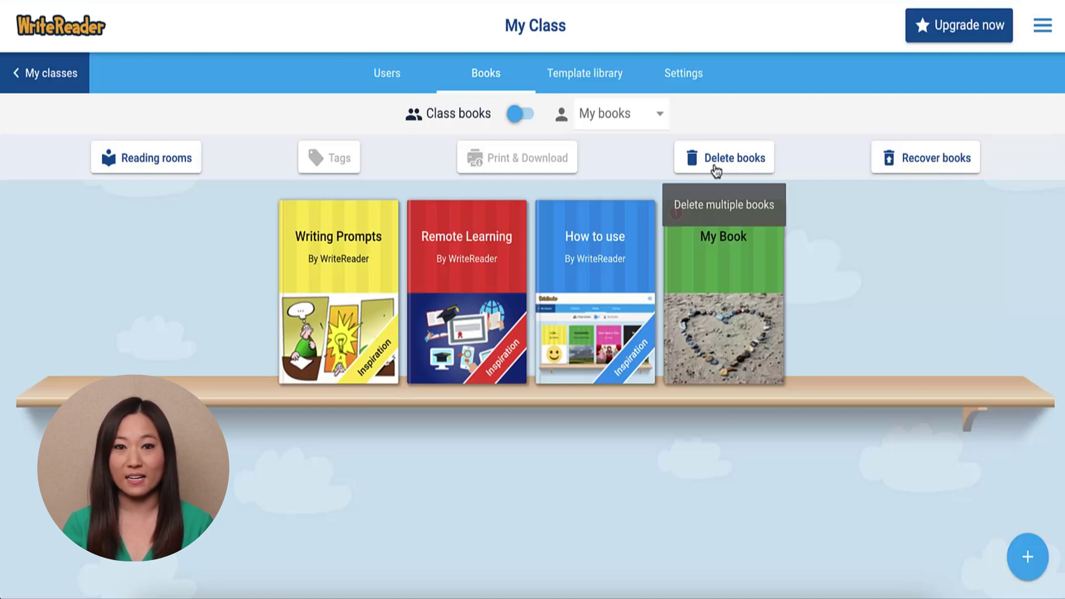
Cancel the Delete books dialog keeping My Book, then screen-record it in Flipgrid.
click(735, 164)
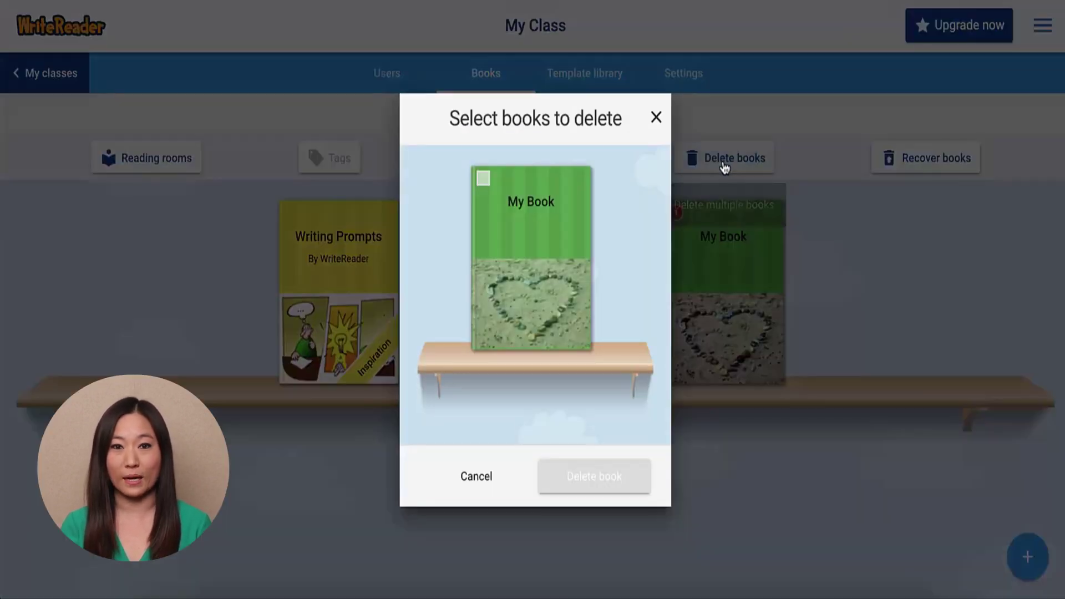
click(483, 178)
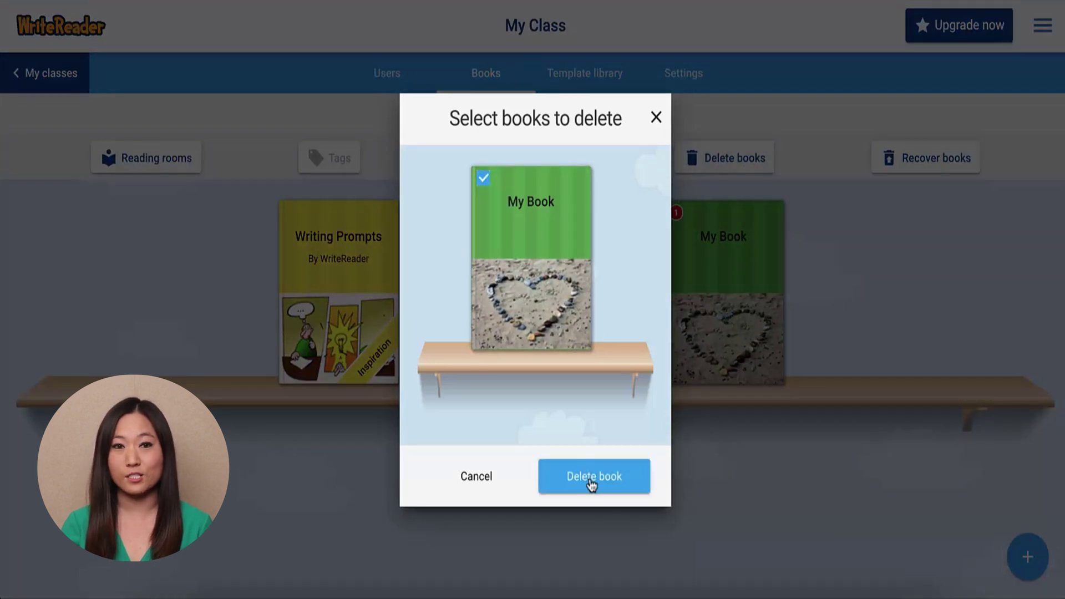
click(657, 119)
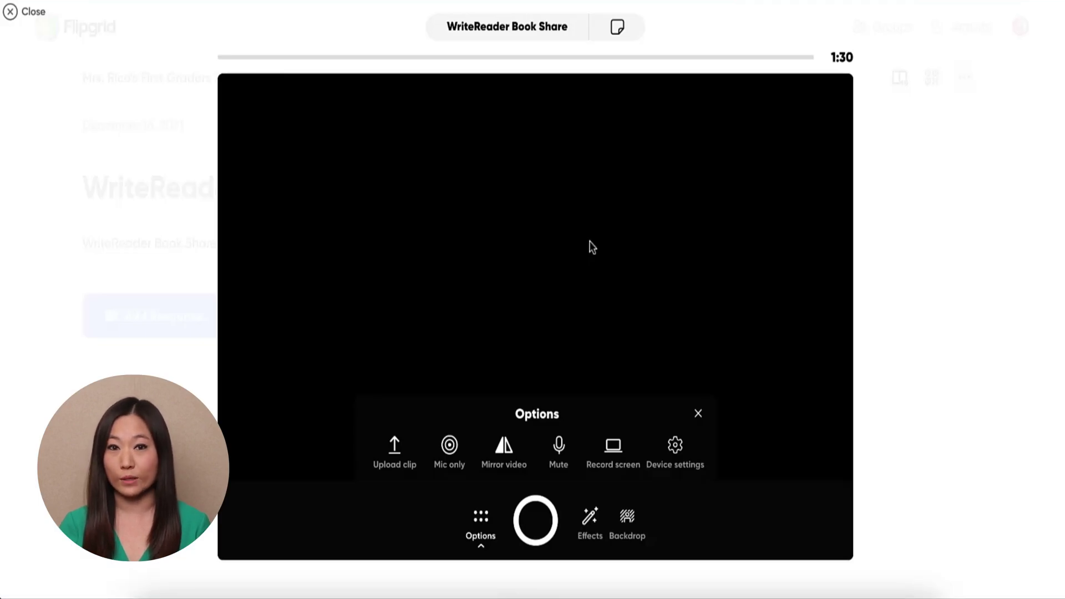
click(613, 447)
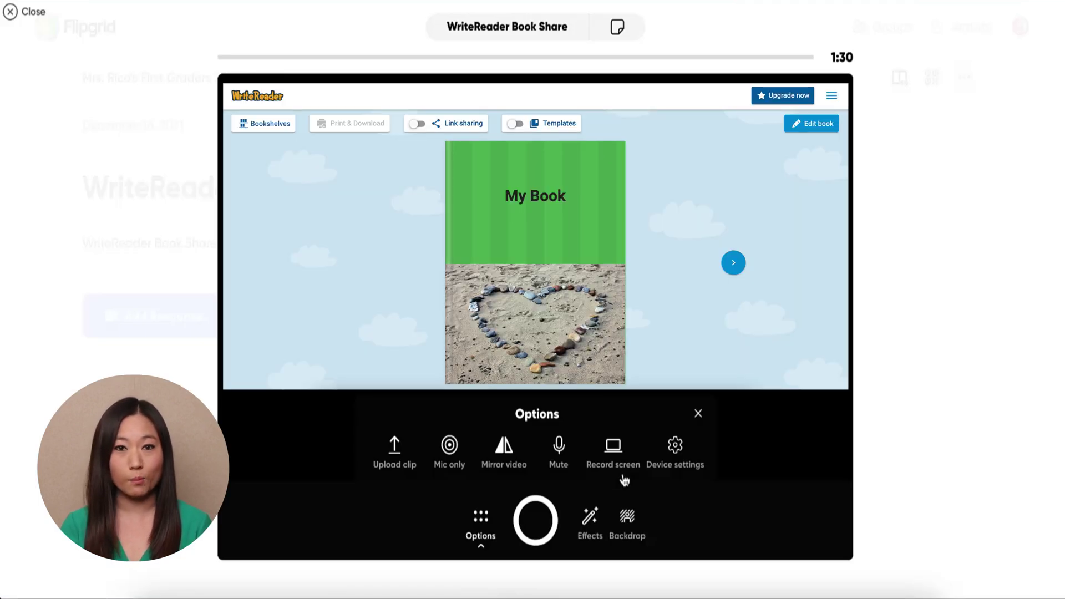